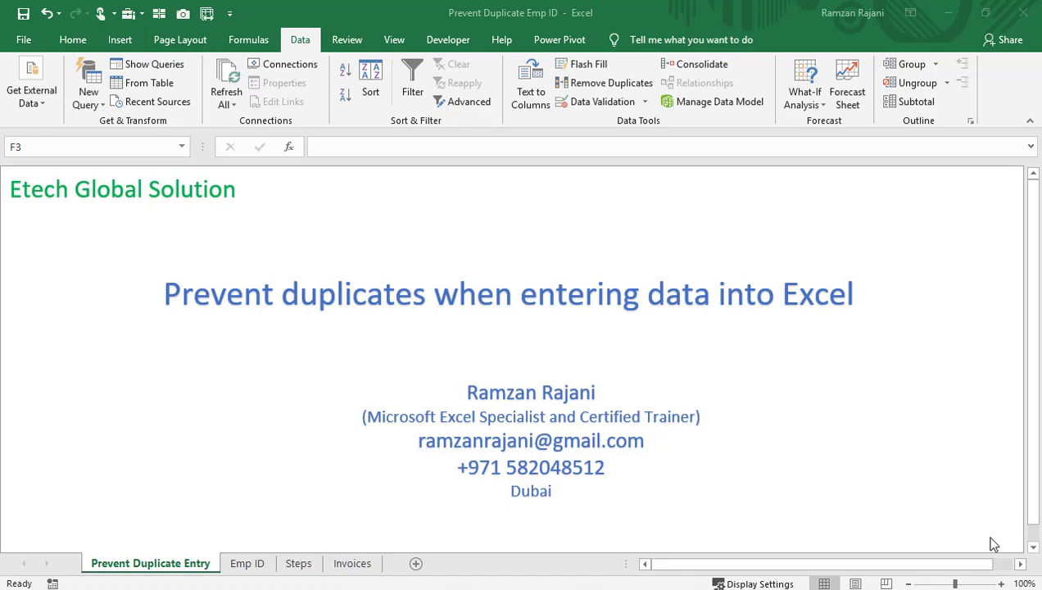
- Switch to the Emp ID sheet and select the entire column A
{"action": "left_click", "coordinate": [250, 564]}
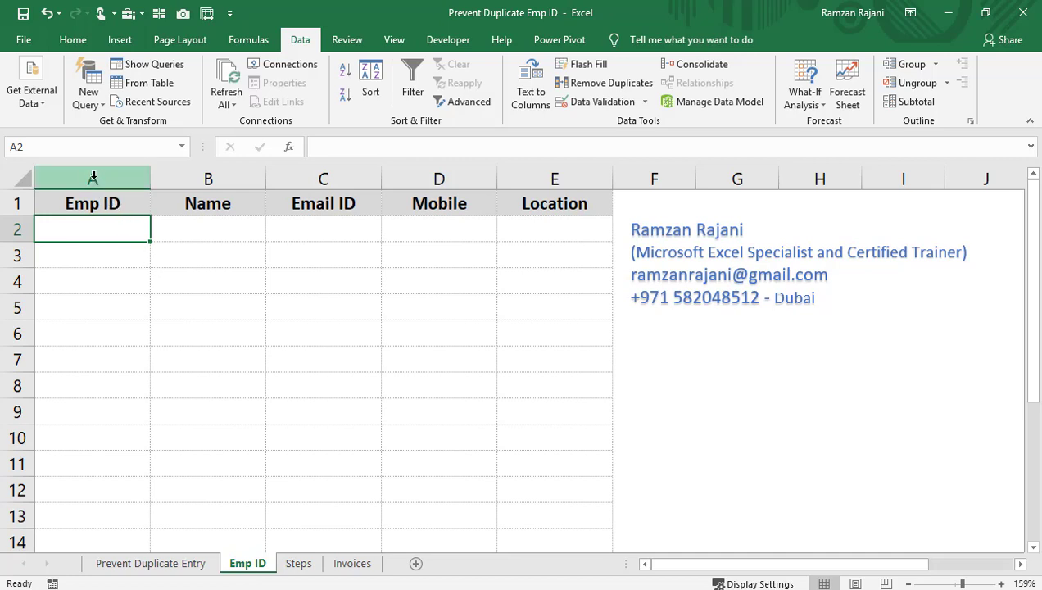
{"action": "left_click", "coordinate": [93, 177]}
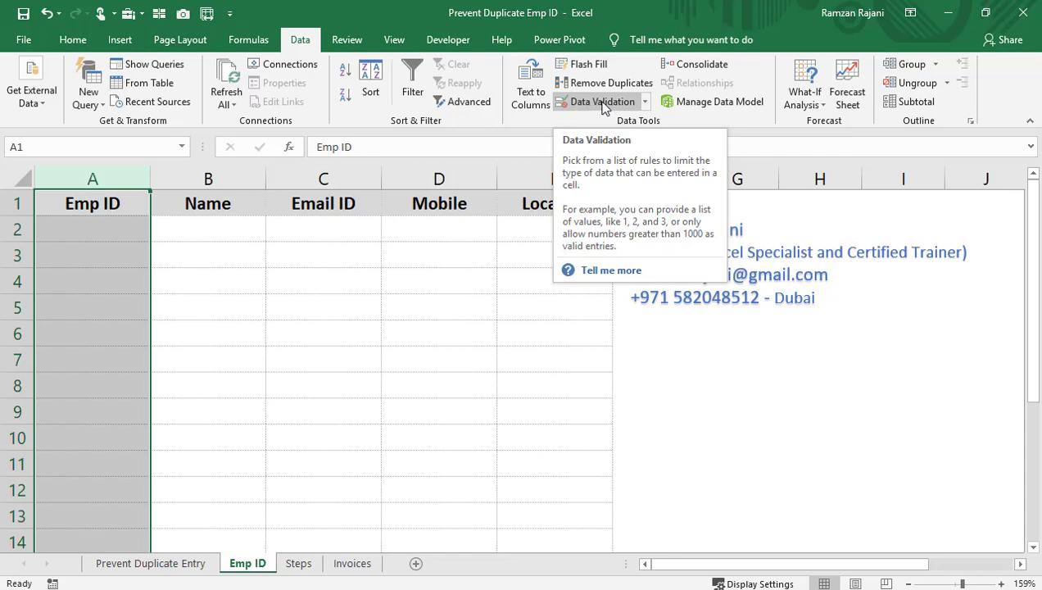
{"action": "left_click", "coordinate": [603, 105]}
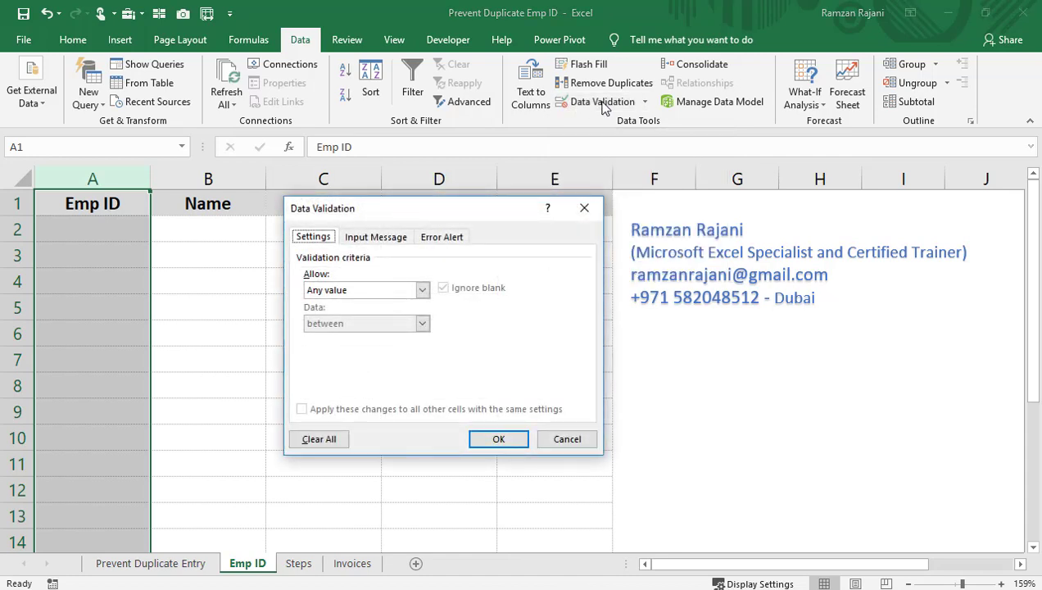
{"action": "left_click", "coordinate": [586, 209]}
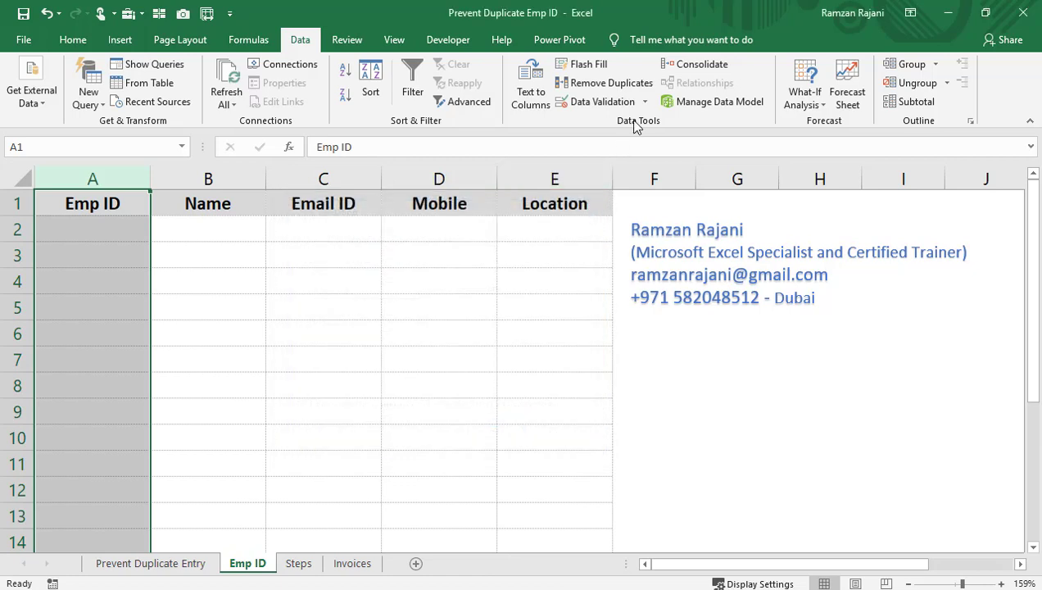
{"action": "left_click", "coordinate": [646, 104]}
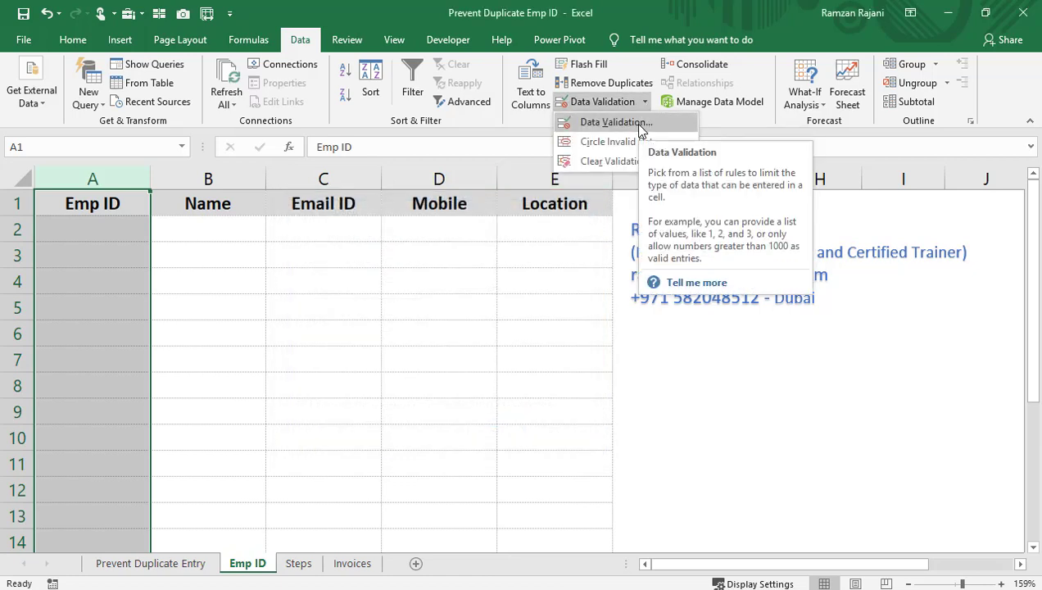
{"action": "left_click", "coordinate": [642, 124]}
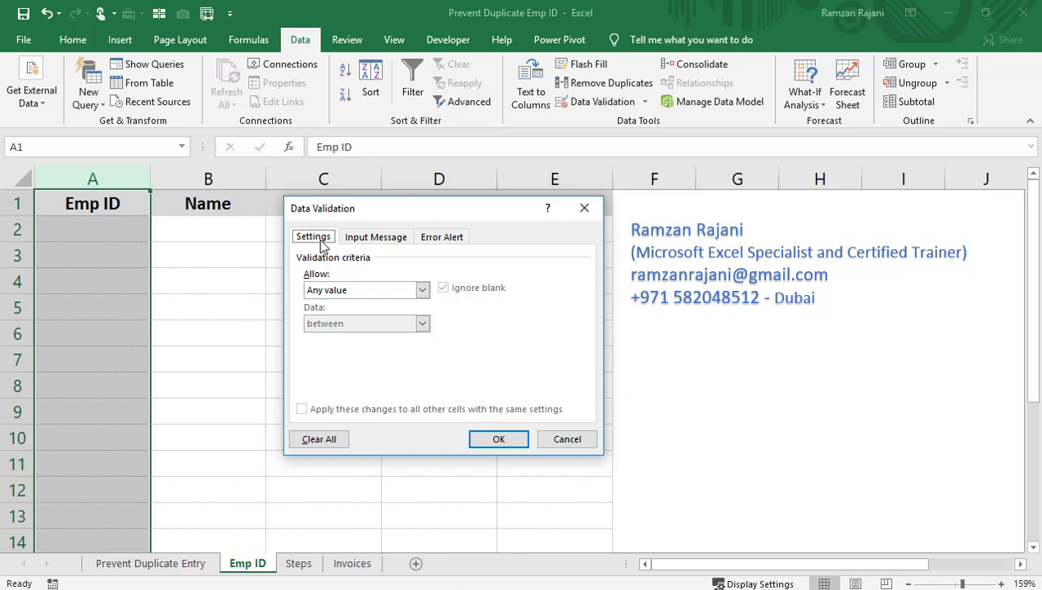
{"action": "left_click", "coordinate": [381, 242]}
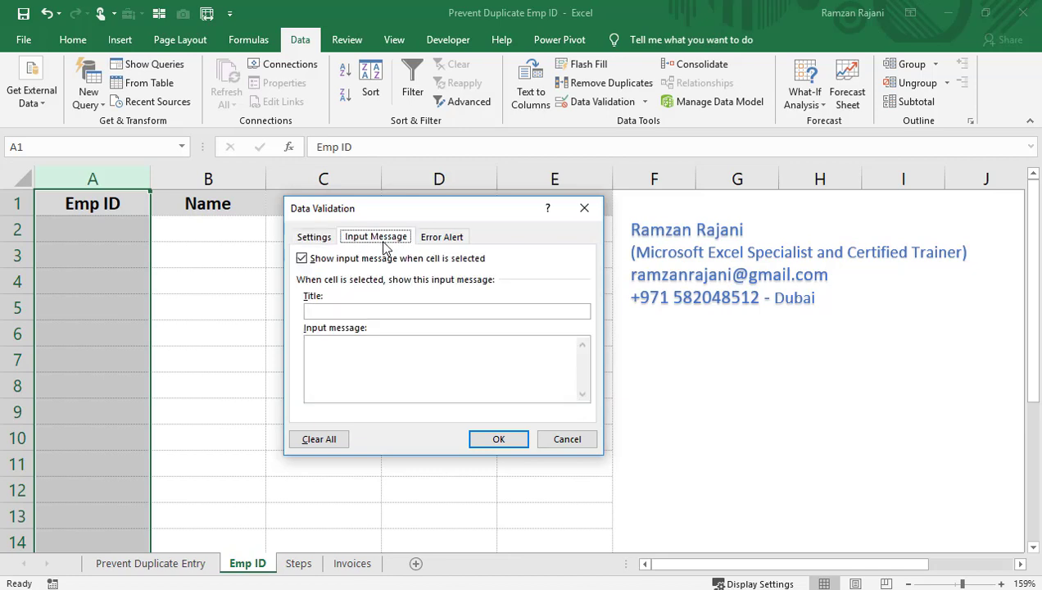
{"action": "left_click", "coordinate": [318, 238]}
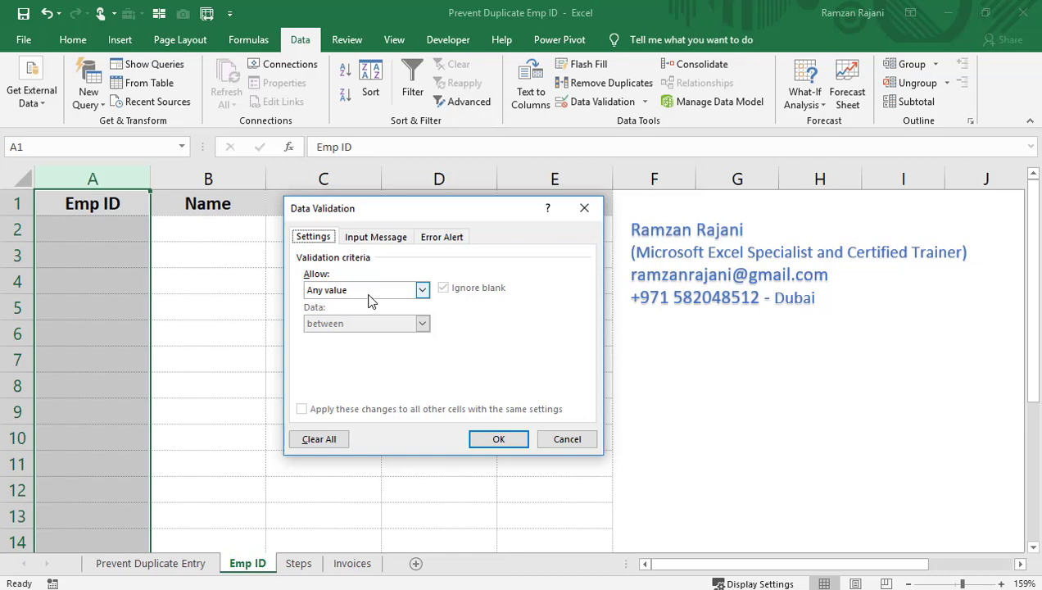
- Set the validation Allow option to Custom and begin the formula with =COUNTIF
{"action": "left_click", "coordinate": [369, 301]}
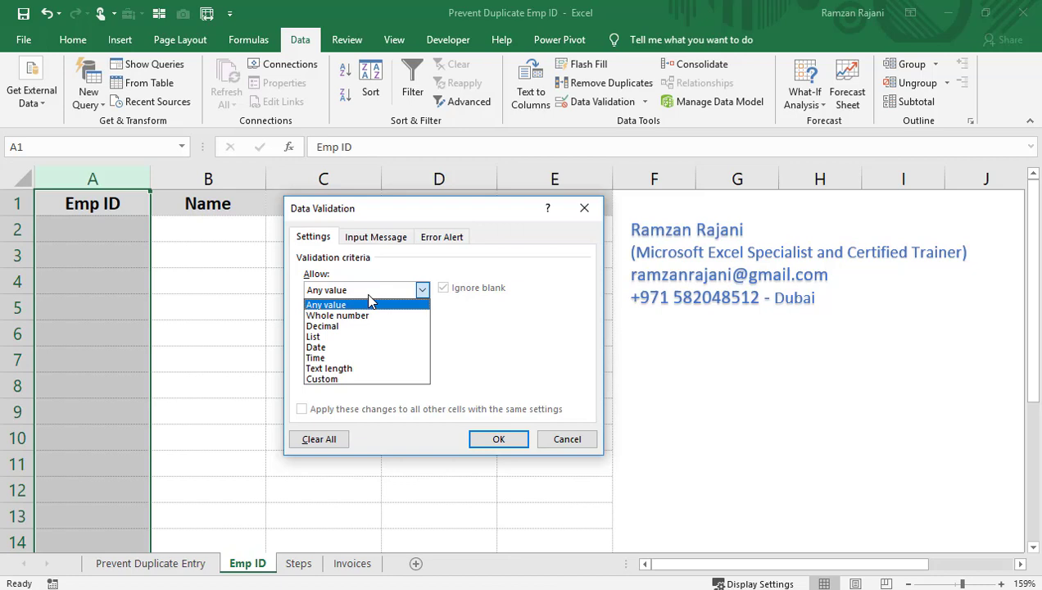
{"action": "left_click", "coordinate": [358, 380]}
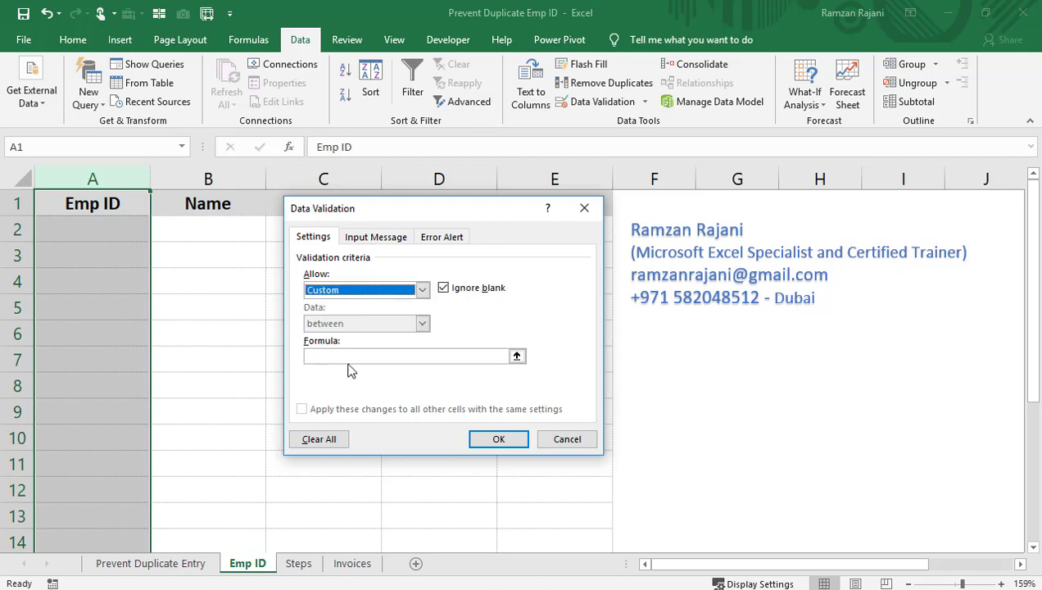
{"action": "left_click", "coordinate": [348, 358]}
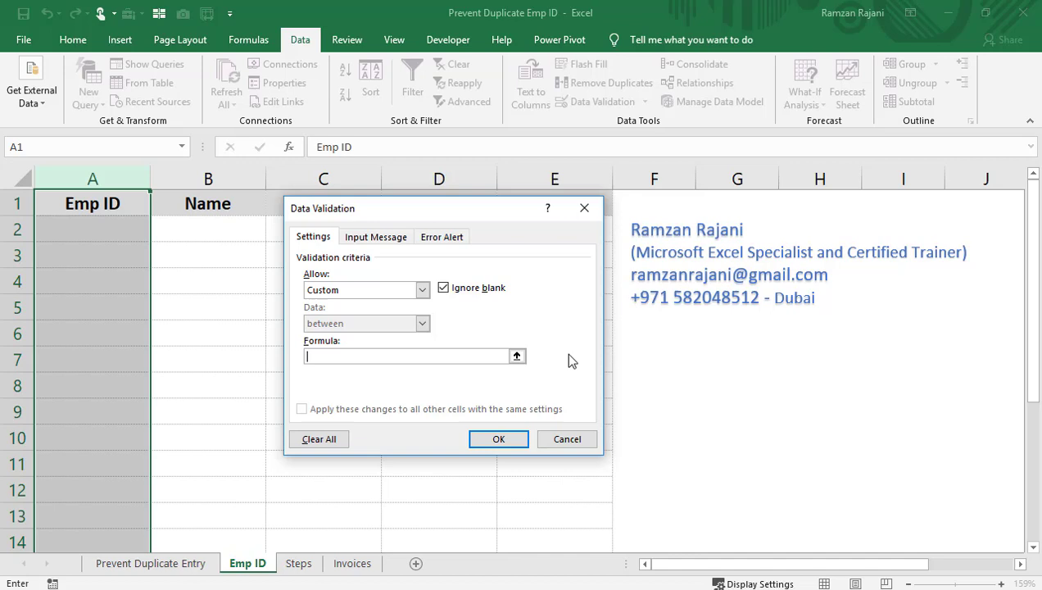
{"action": "type", "text": "=COUNTIF("}
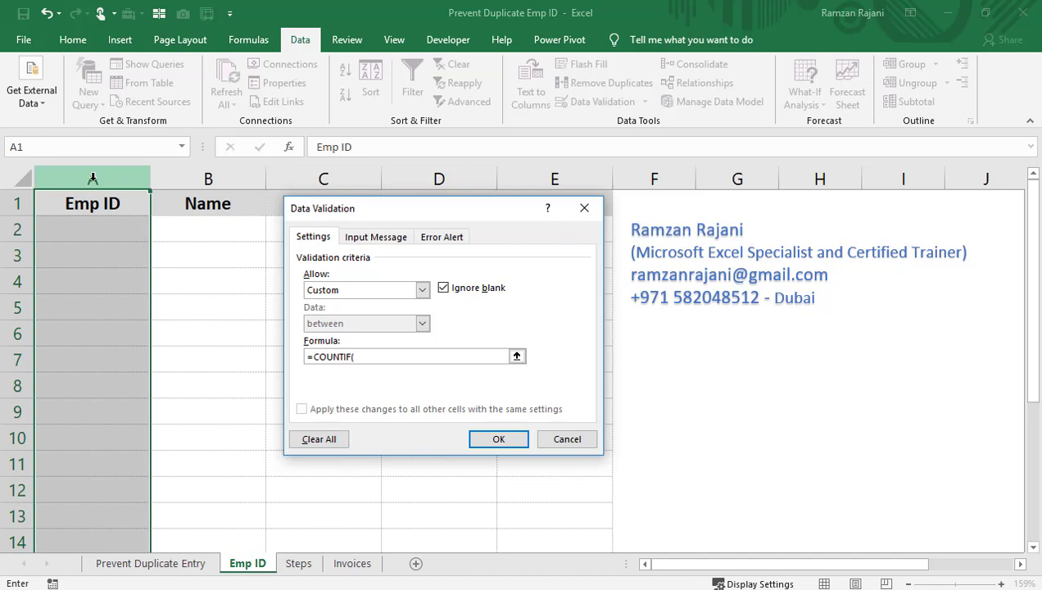
- Finish the validation formula as =COUNTIF(A:A,A1)=1, referencing all of column A
{"action": "left_click", "coordinate": [93, 177]}
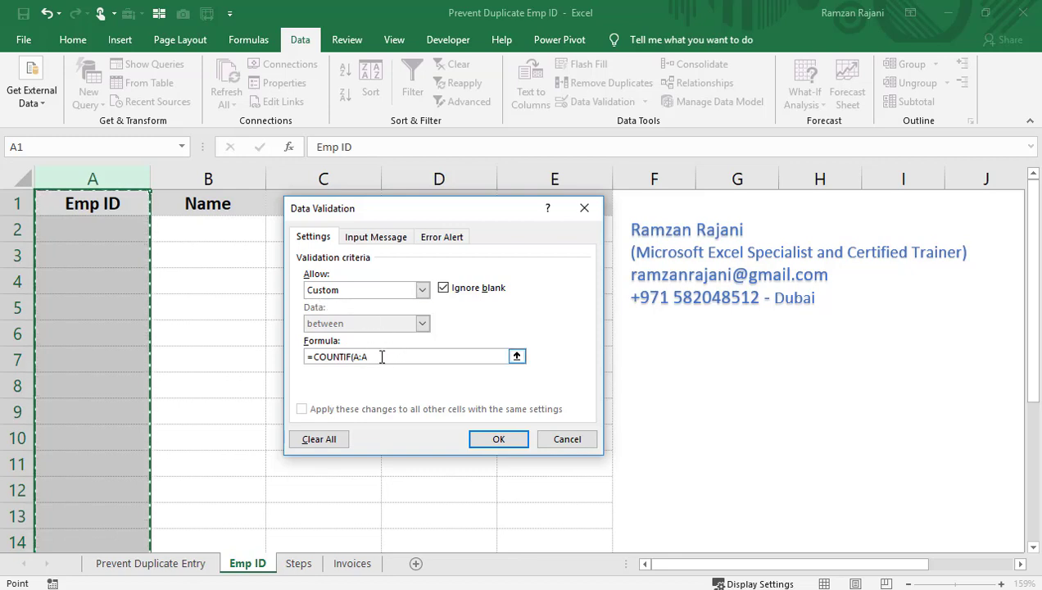
{"action": "type", "text": ","}
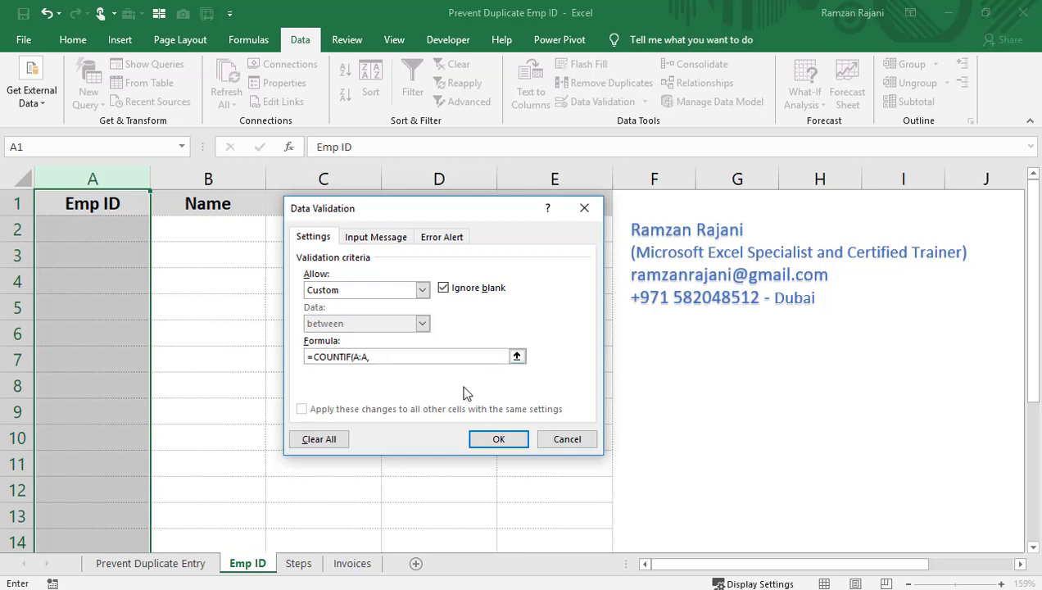
{"action": "type", "text": "A1"}
{"action": "type", "text": ")=1"}
- In the Error Alert settings, give the alert the title 'Duplicate'
{"action": "left_click", "coordinate": [438, 241]}
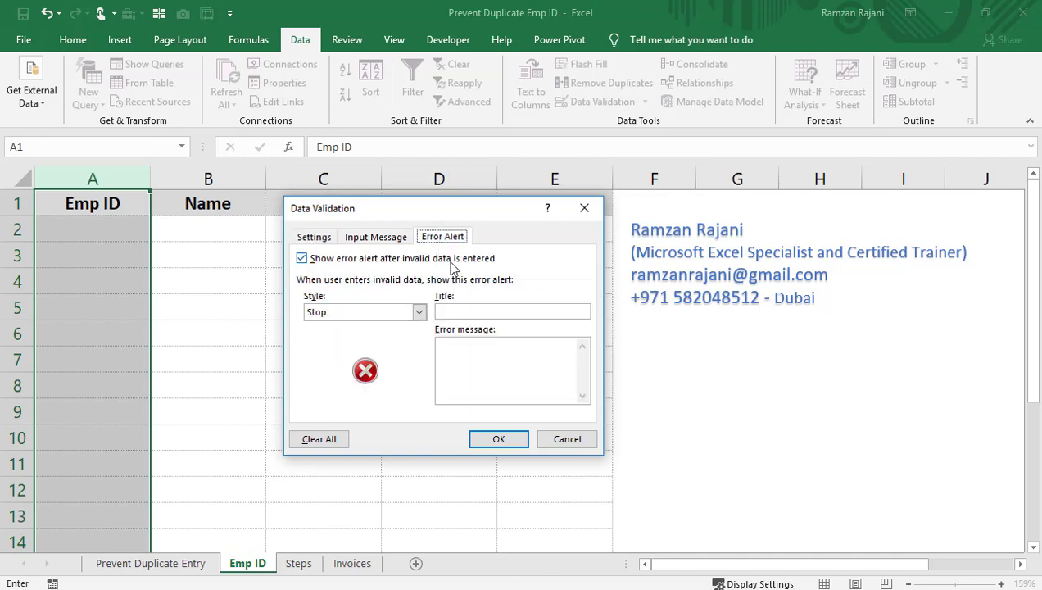
{"action": "left_click", "coordinate": [509, 312]}
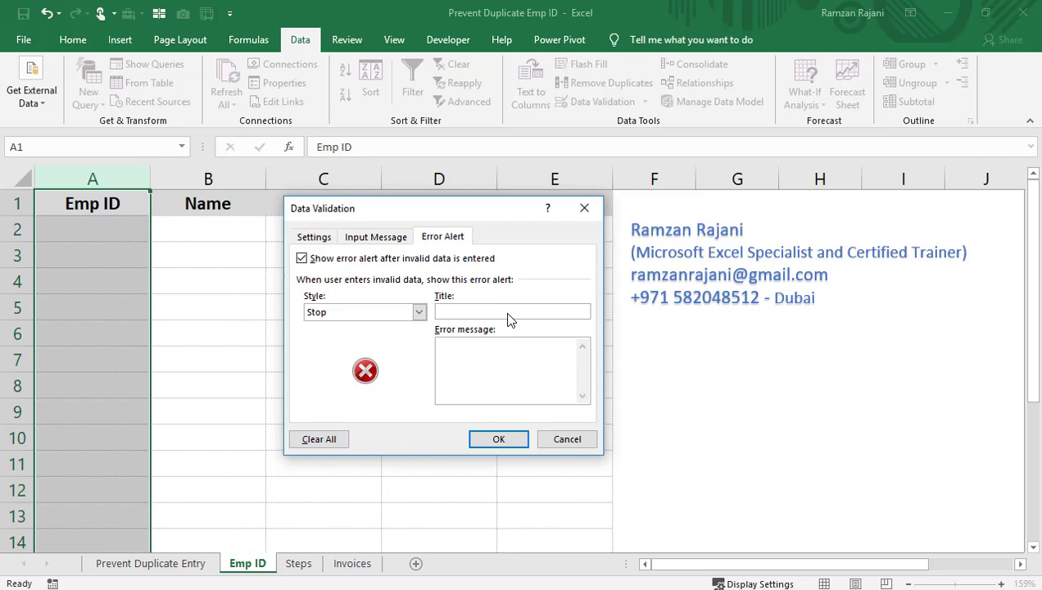
{"action": "type", "text": "d"}
{"action": "key", "text": "BackSpace"}
{"action": "type", "text": "error"}
{"action": "double_click", "coordinate": [509, 312]}
{"action": "type", "text": "Duplicate"}
- Enter the error message 'Please enter Unique Employee ID'
{"action": "left_click", "coordinate": [459, 353]}
{"action": "type", "text": "Please enter Unique Employee Id"}
{"action": "key", "text": "BackSpace"}
{"action": "key", "text": "BackSpace"}
{"action": "type", "text": "ID"}
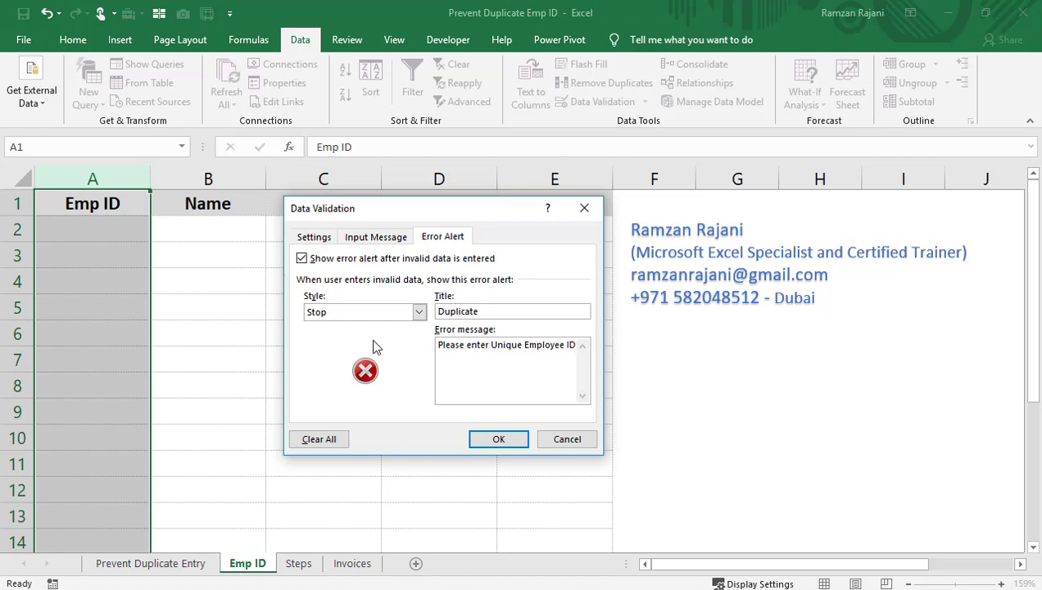
- Try the Warning and Information alert styles, then set the style back to Stop
{"action": "left_click", "coordinate": [384, 313]}
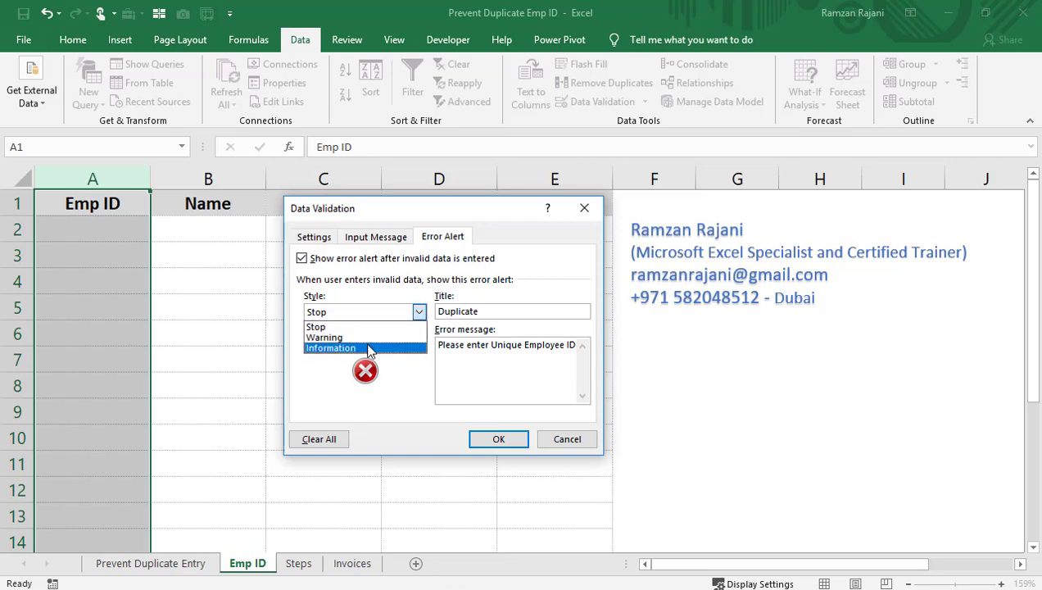
{"action": "left_click", "coordinate": [377, 329]}
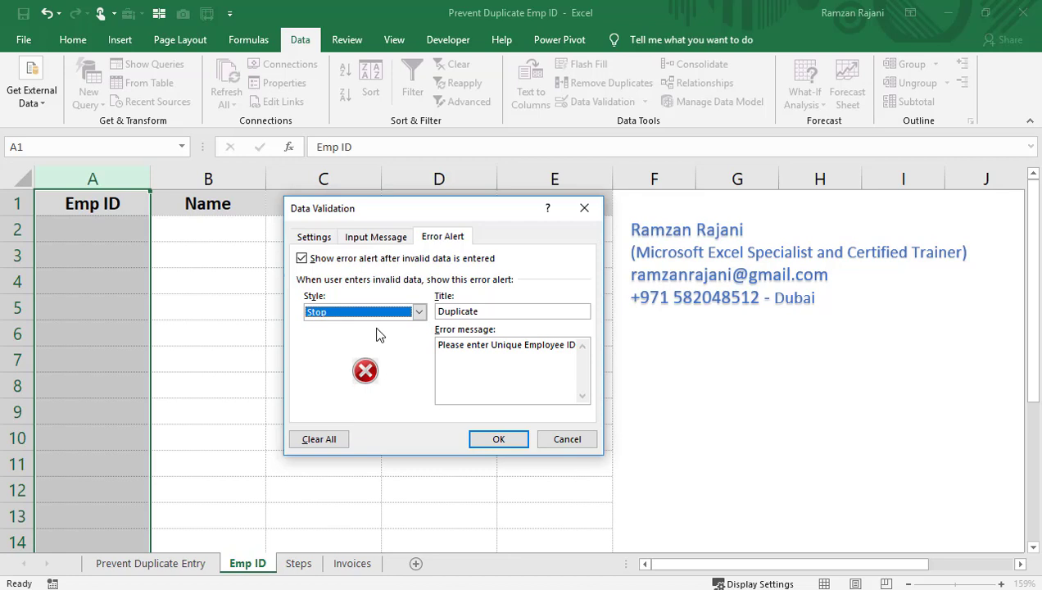
{"action": "left_click", "coordinate": [376, 313]}
{"action": "left_click", "coordinate": [370, 337]}
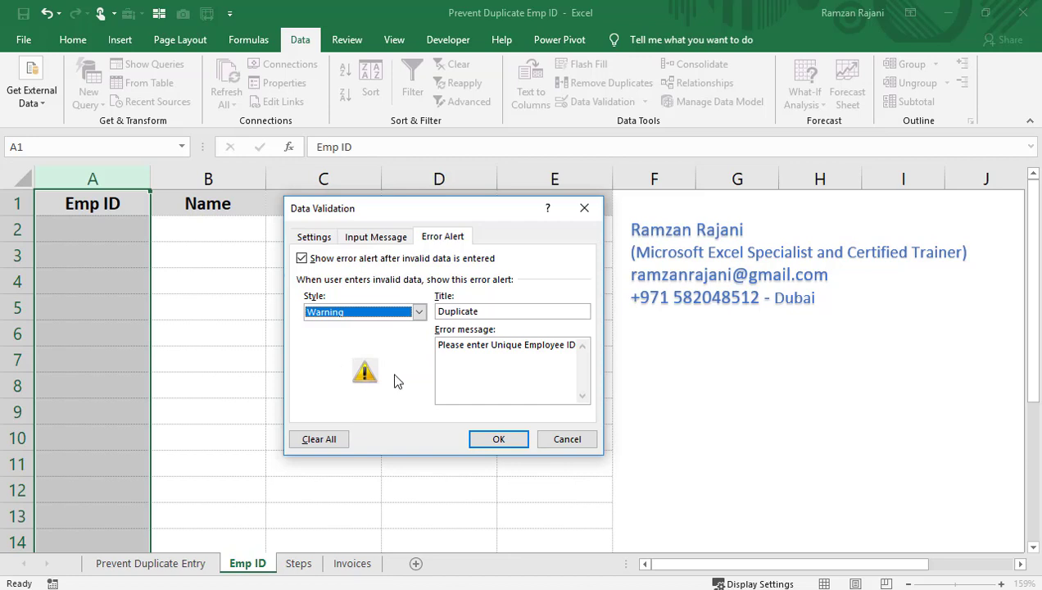
{"action": "left_click", "coordinate": [390, 315]}
{"action": "left_click", "coordinate": [379, 348]}
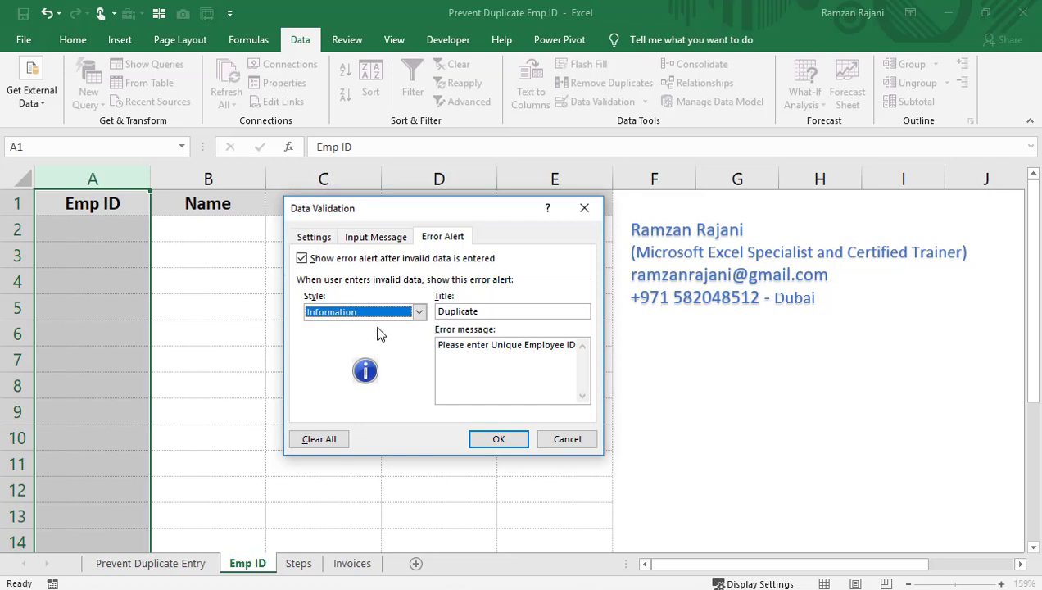
{"action": "left_click", "coordinate": [381, 315]}
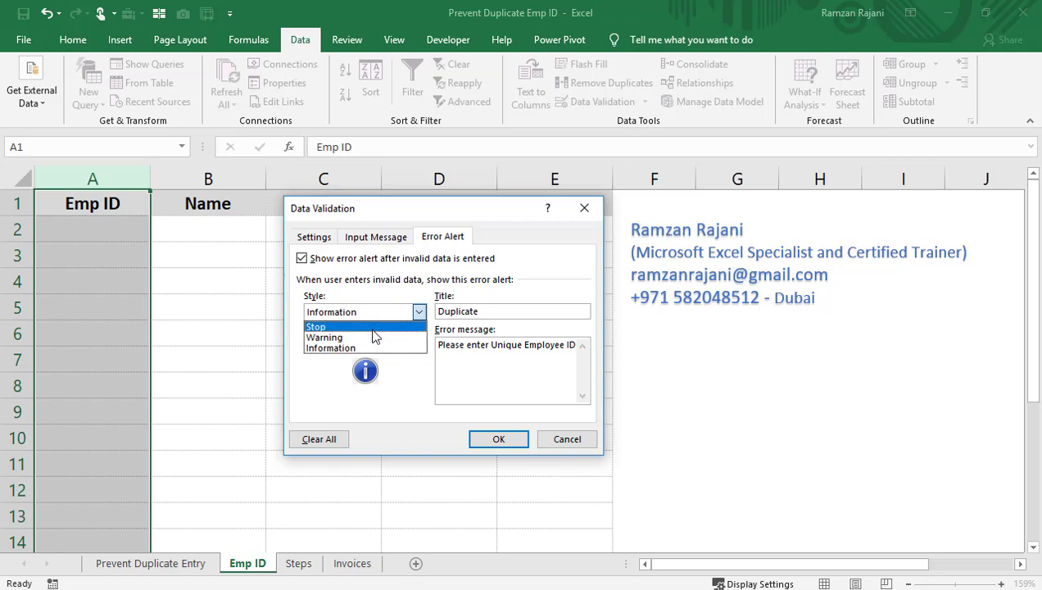
{"action": "left_click", "coordinate": [373, 328]}
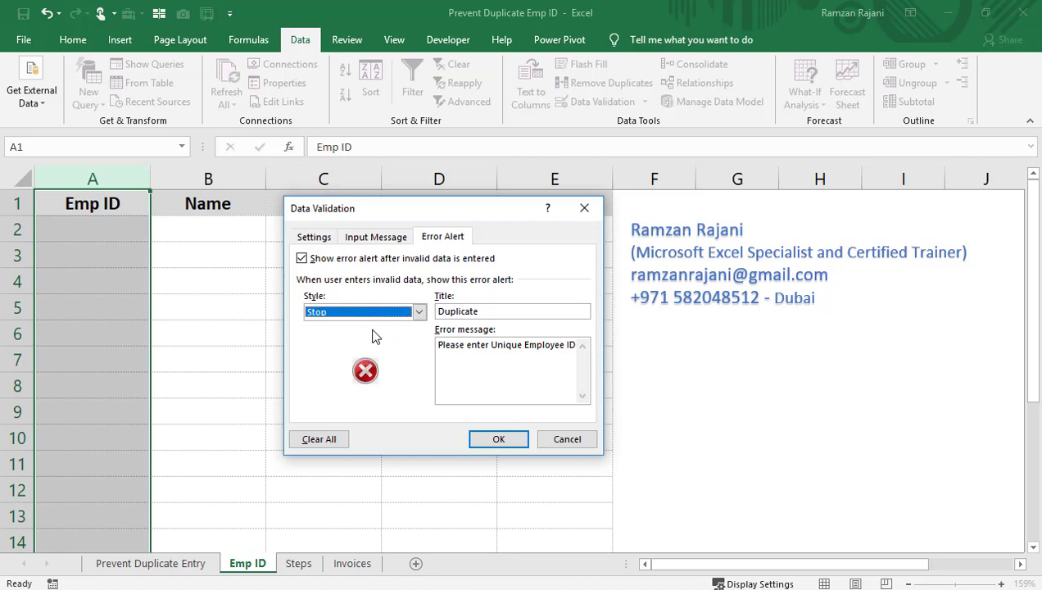
- Review the custom COUNTIF rule and confirm the Data Validation with OK
{"action": "left_click", "coordinate": [317, 236]}
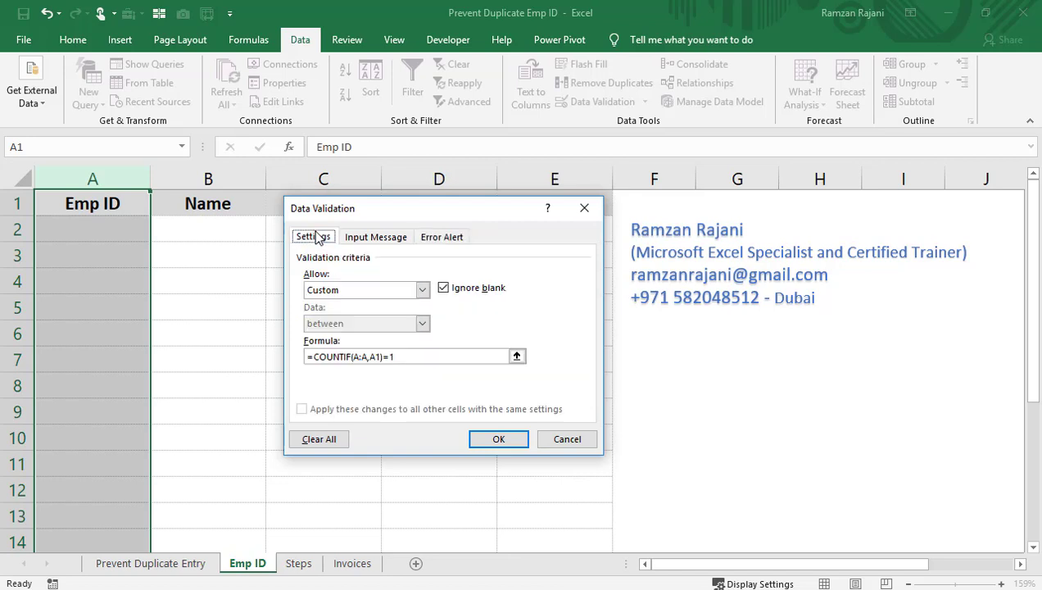
{"action": "left_click", "coordinate": [439, 237]}
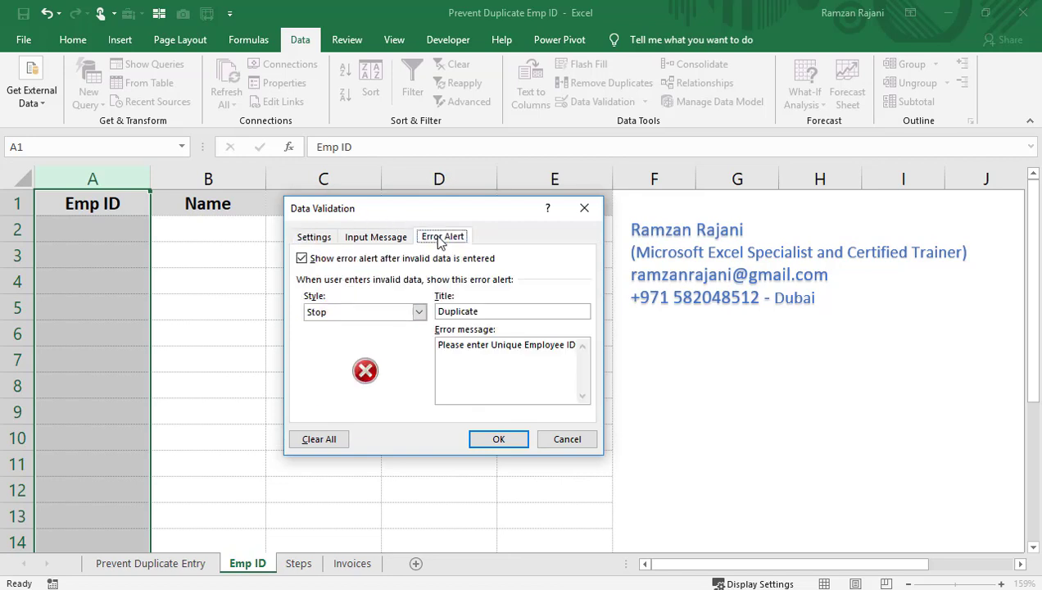
{"action": "left_click", "coordinate": [499, 440]}
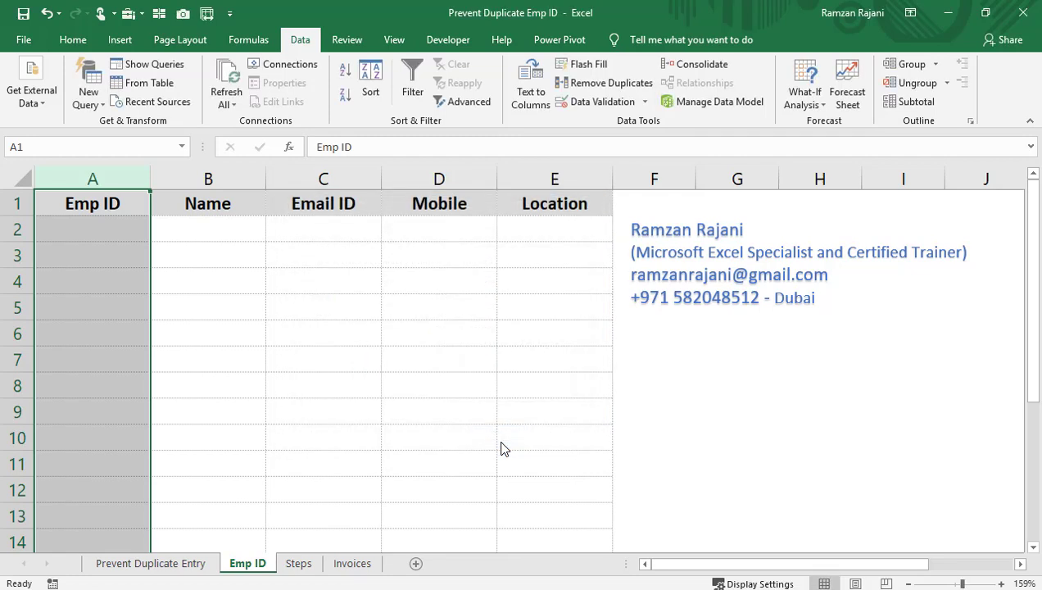
- Enter Emp IDs 101, 102 and 103 into cells A2:A4
{"action": "left_click", "coordinate": [108, 226]}
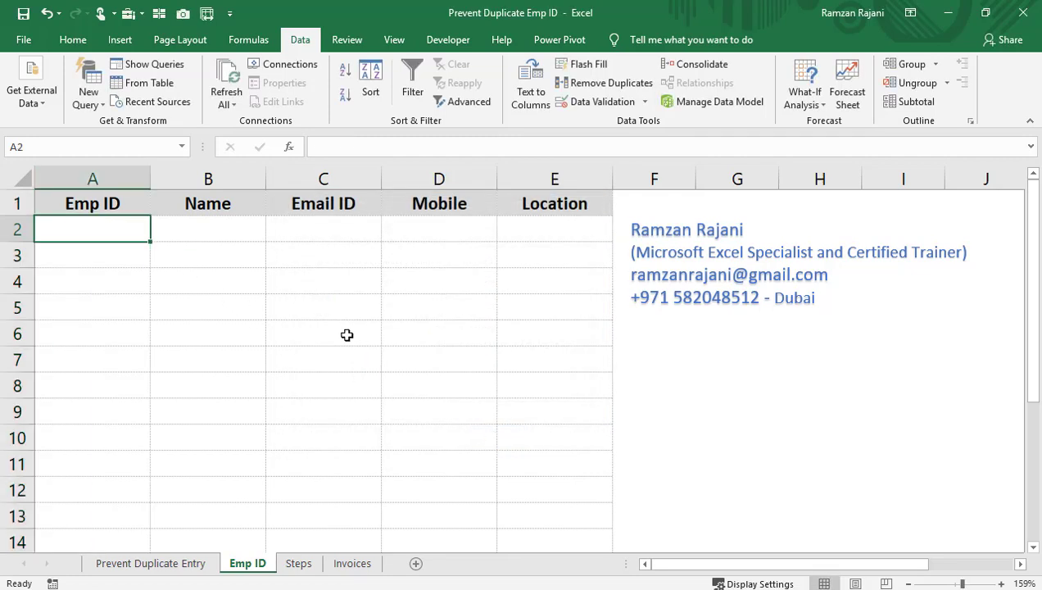
{"action": "type", "text": "101"}
{"action": "key", "text": "Return"}
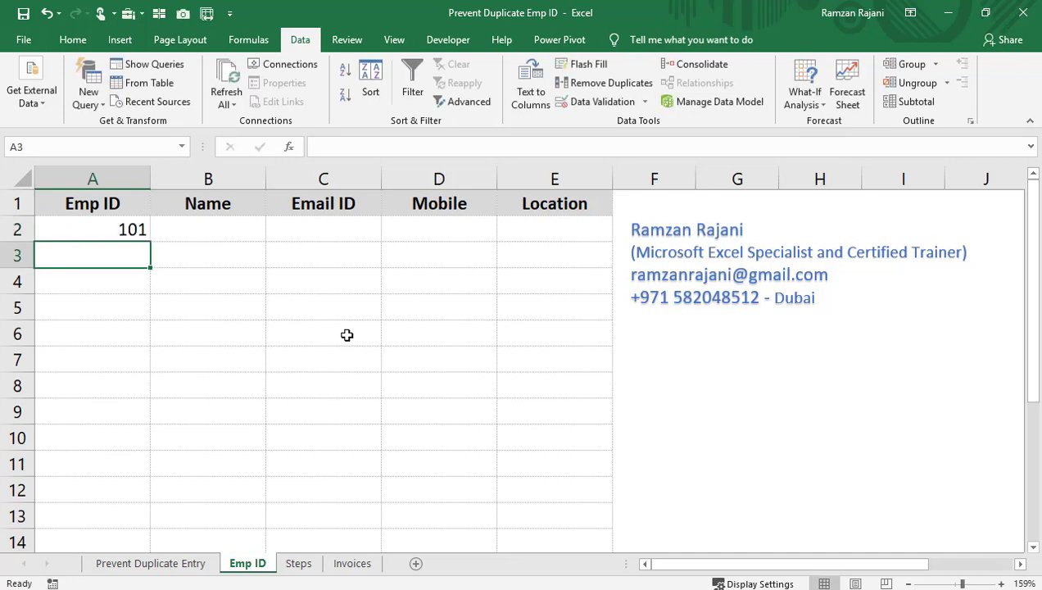
{"action": "type", "text": "102"}
{"action": "key", "text": "Return"}
{"action": "type", "text": "103"}
{"action": "key", "text": "Return"}
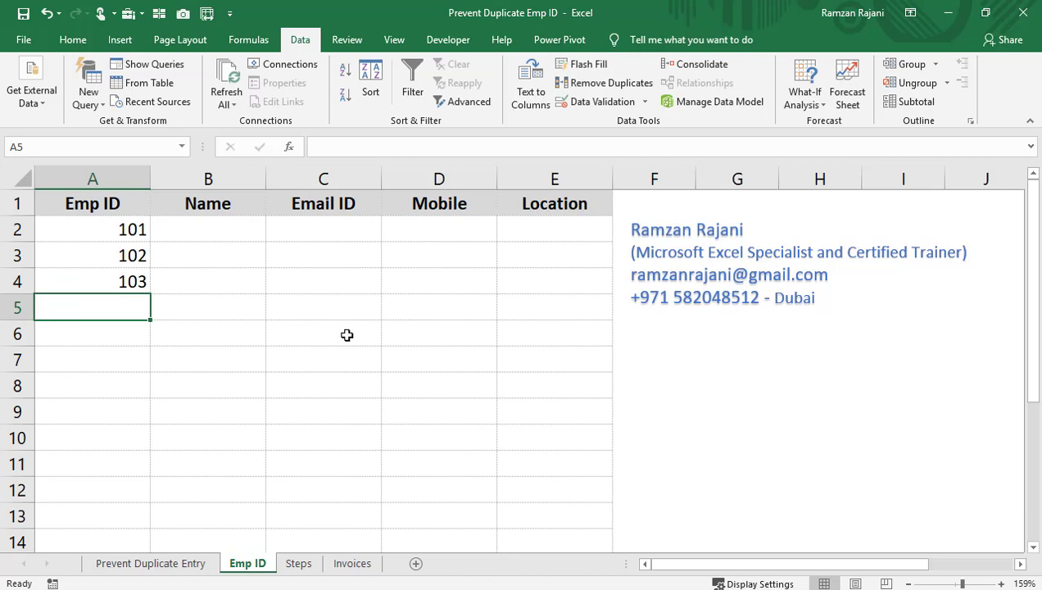
- Test a duplicate 101 in A5, retry it, then cancel the Duplicate alert
{"action": "type", "text": "101"}
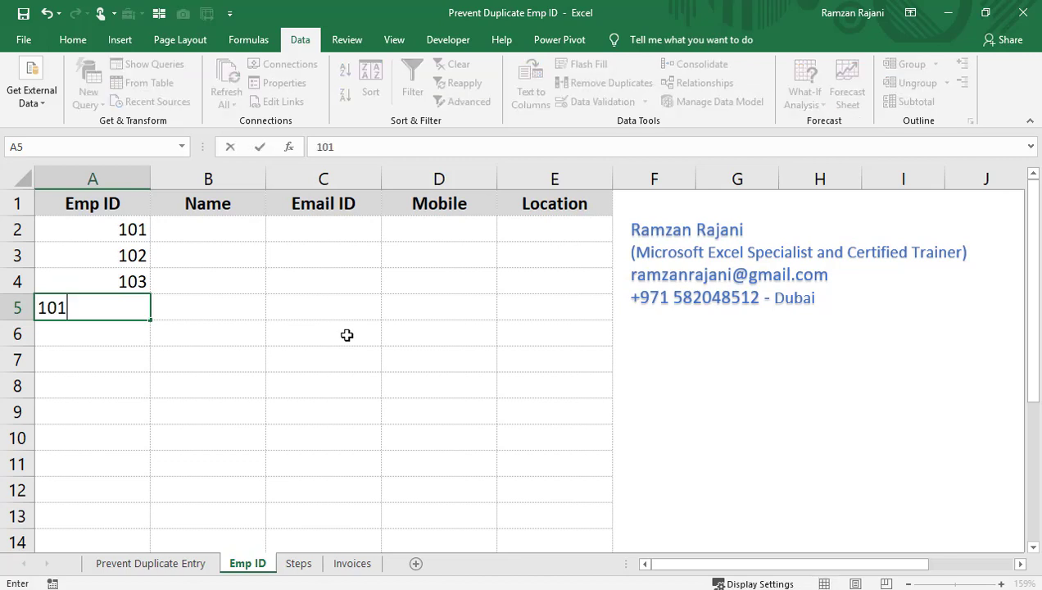
{"action": "key", "text": "Return"}
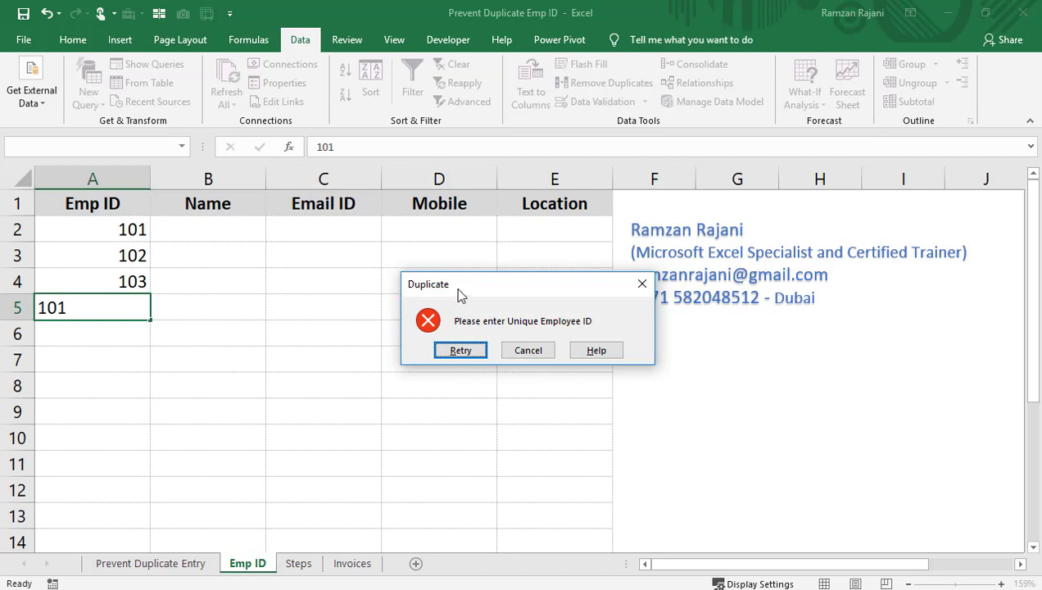
{"action": "left_click", "coordinate": [465, 351]}
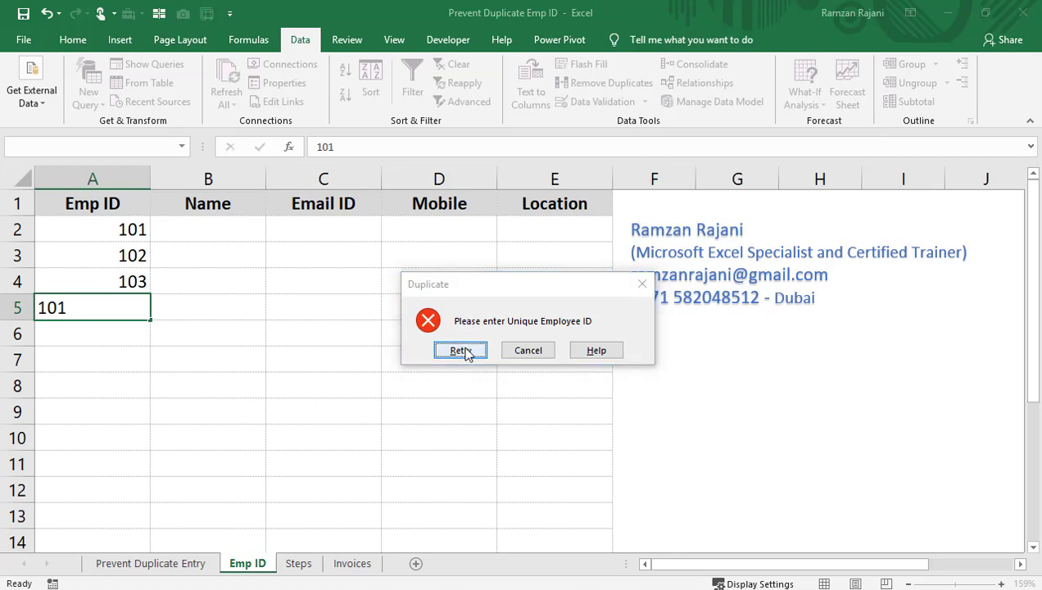
{"action": "left_click", "coordinate": [117, 298]}
{"action": "key", "text": "Return"}
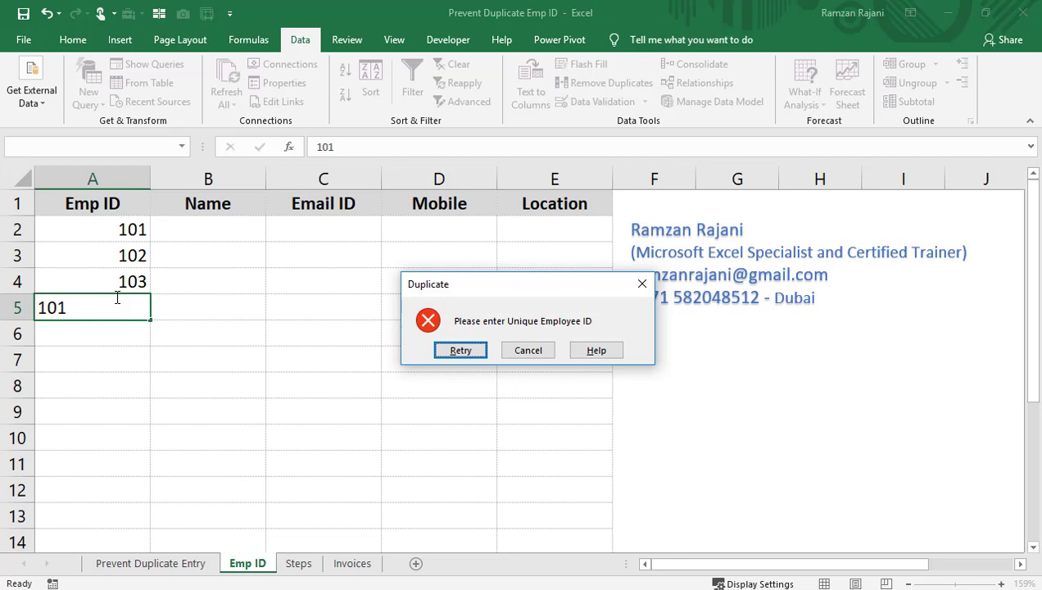
{"action": "left_click", "coordinate": [517, 354]}
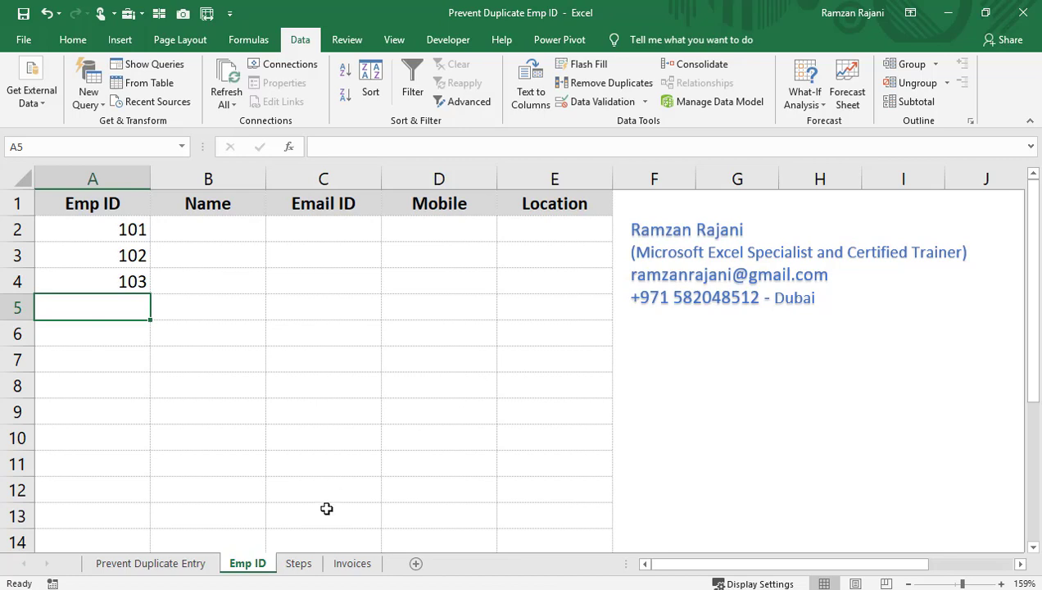
- Switch to the Steps sheet with the duplicate-prevention instructions
{"action": "left_click", "coordinate": [298, 564]}
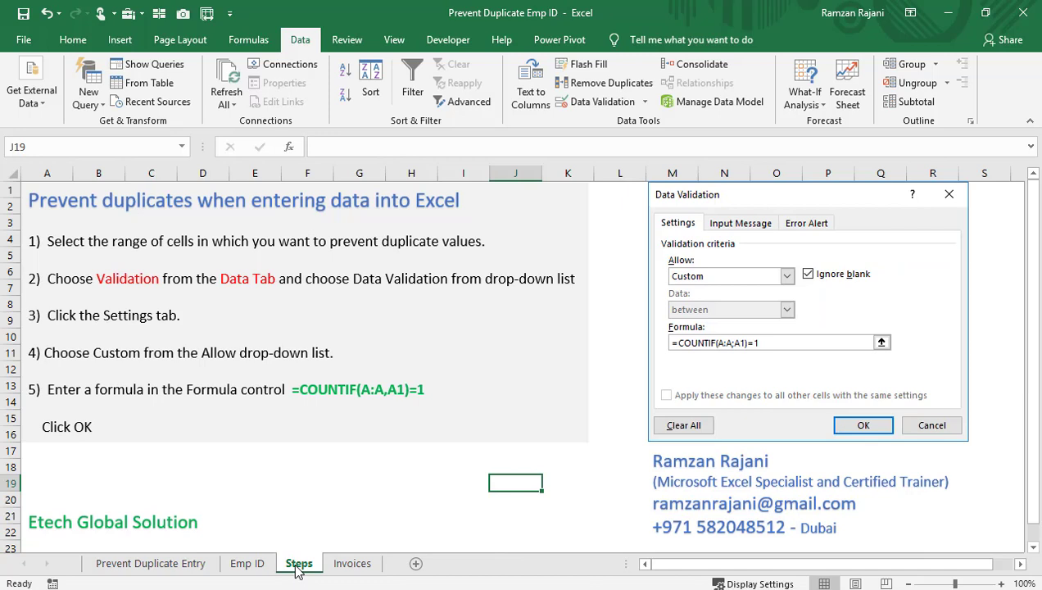